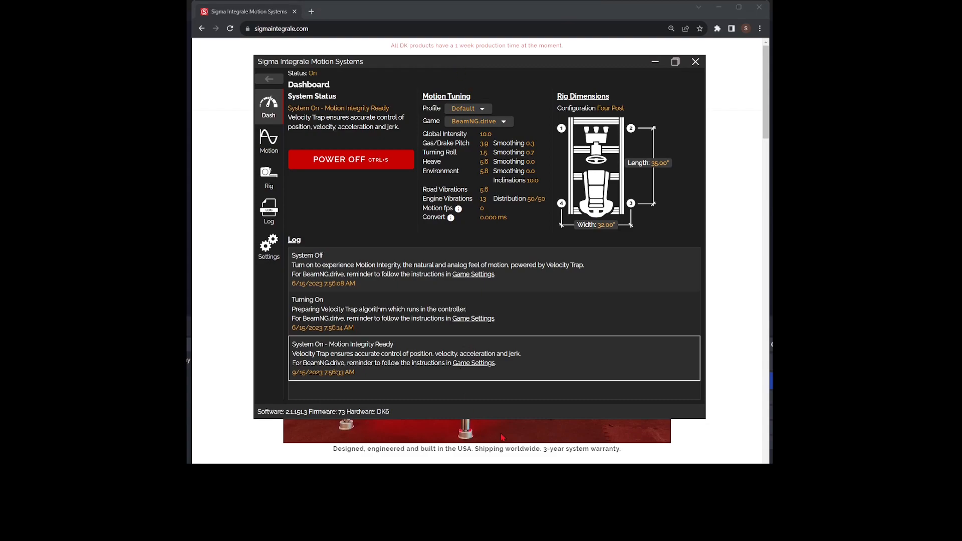
- Power off the motion system and close its control software
drag(502, 420, 501, 456)
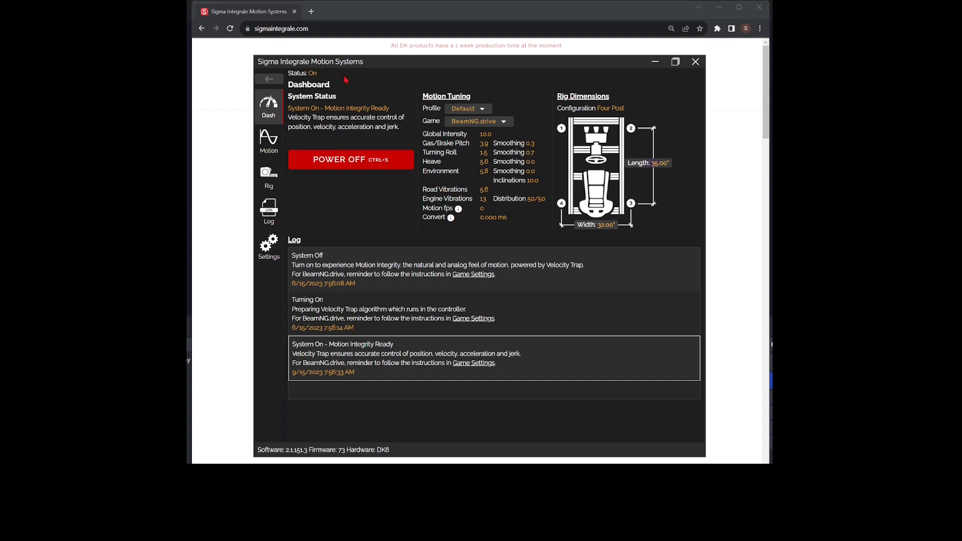
click(351, 167)
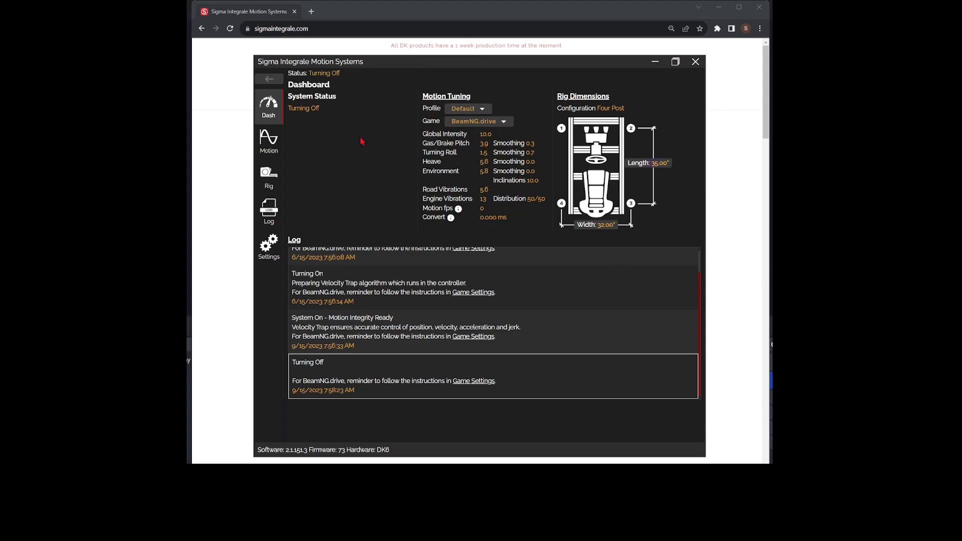
click(696, 62)
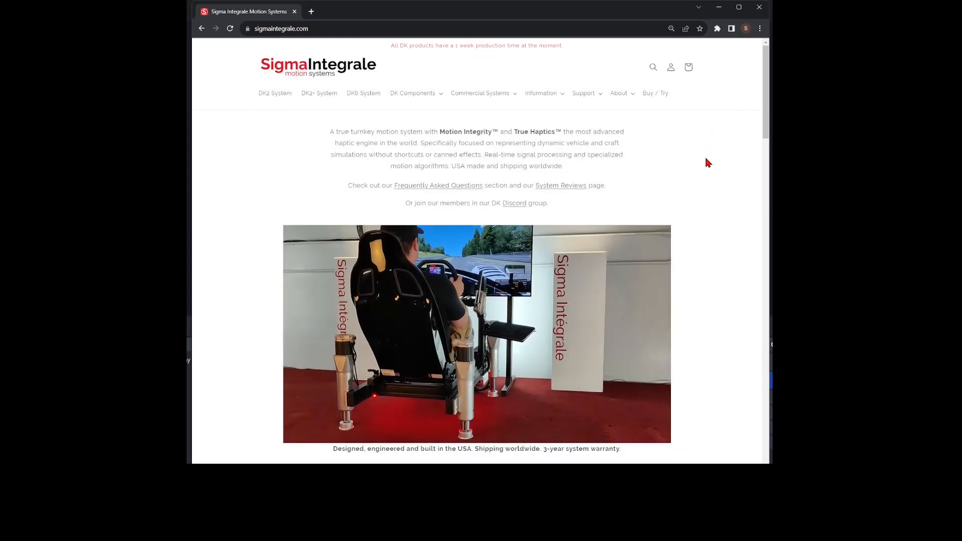
- Find the Sigma Simulation app on the computer and uninstall it
key(super)
text(sigma)
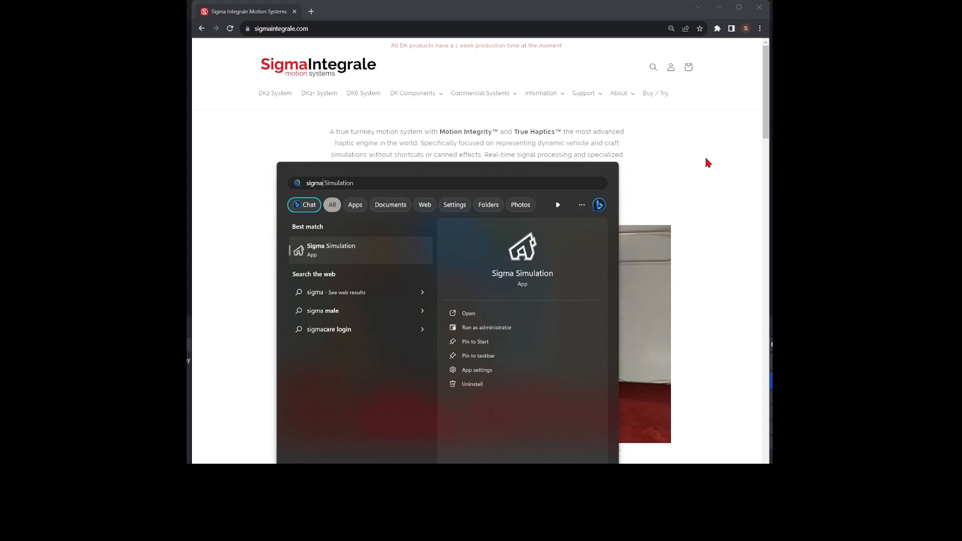
right_click(374, 260)
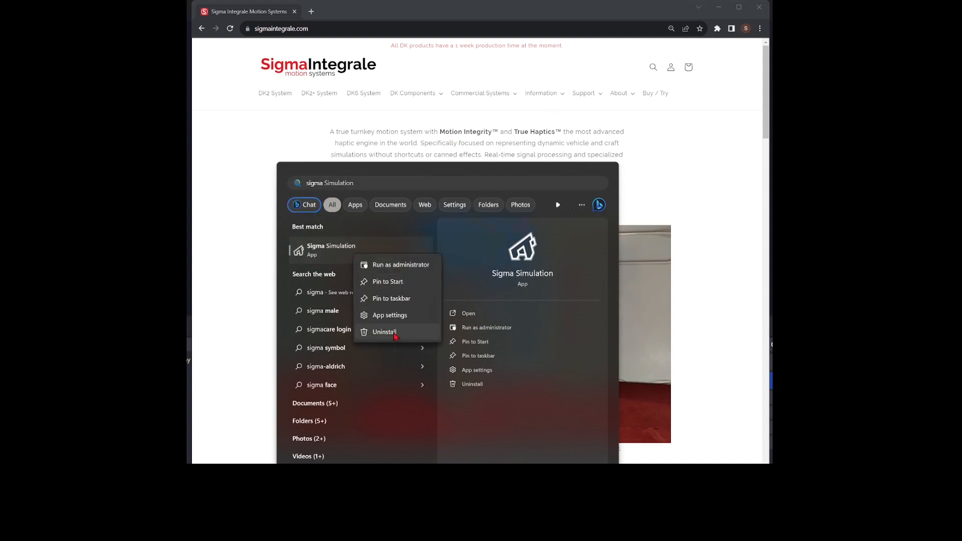
click(472, 384)
click(397, 346)
click(677, 185)
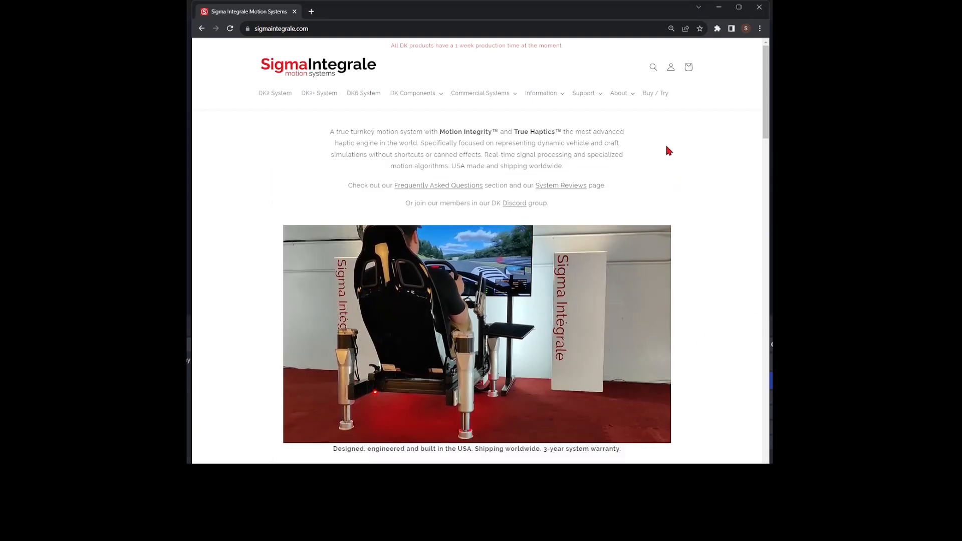
- Open the software installation support page on sigmaintegrale.com
click(279, 29)
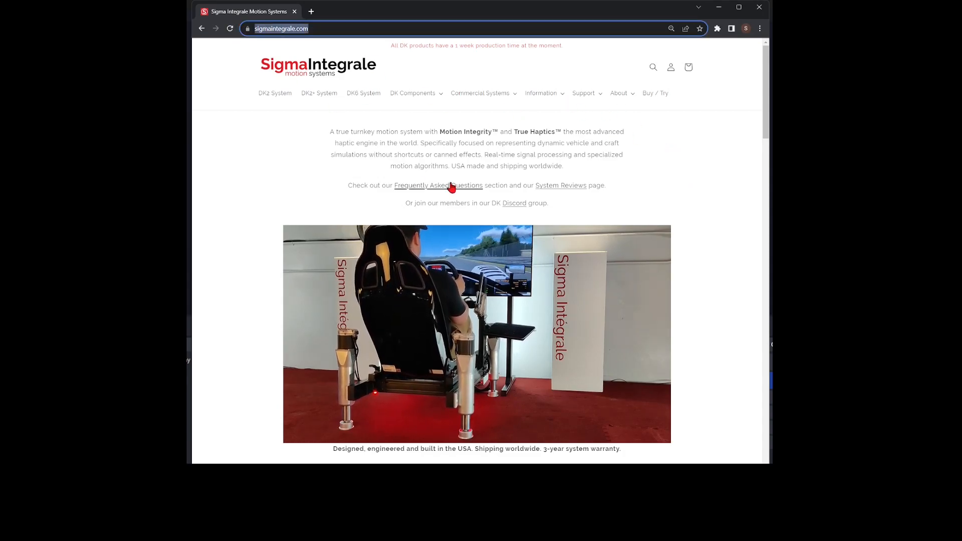
click(599, 94)
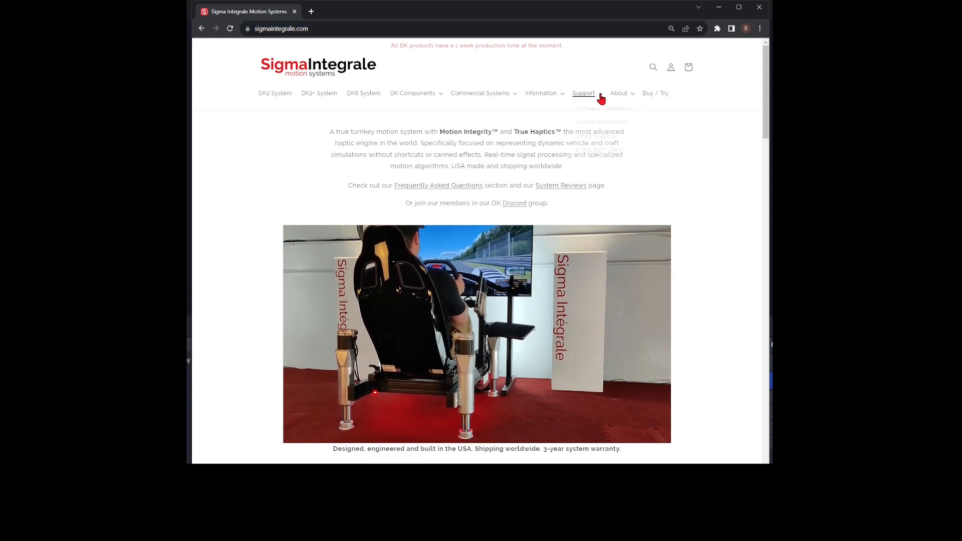
click(607, 115)
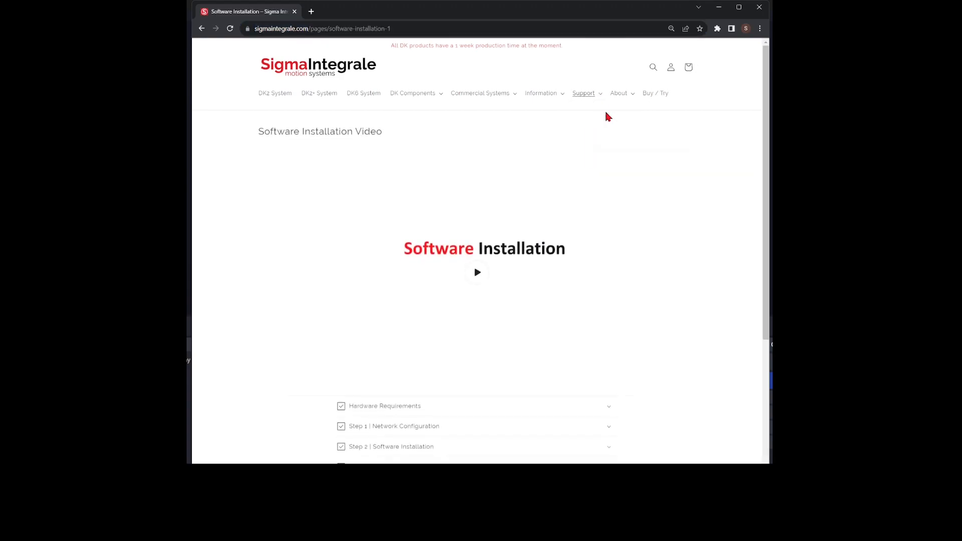
- Expand the Step 2 Software Installation instructions and download the software installer
scroll(430, 271, down, 4)
click(404, 264)
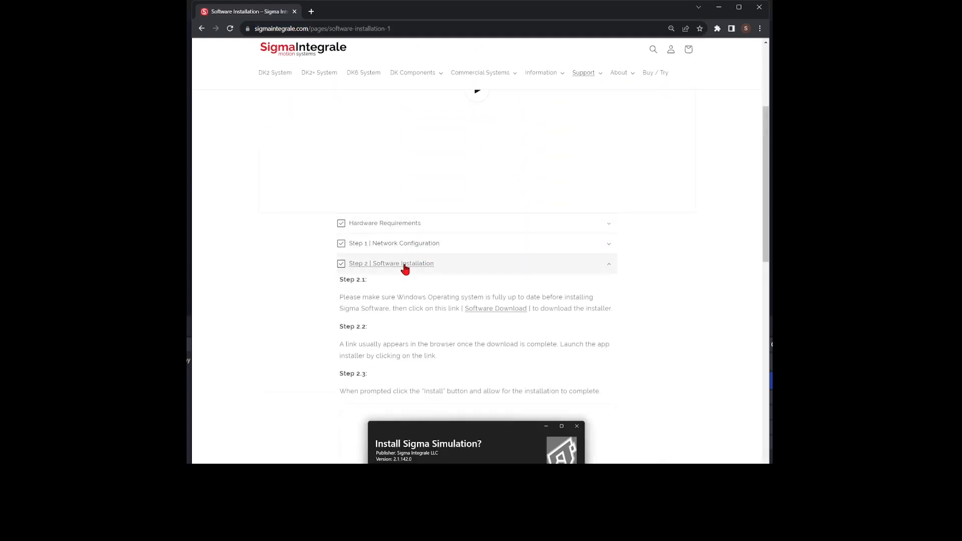
scroll(468, 204, down, 3)
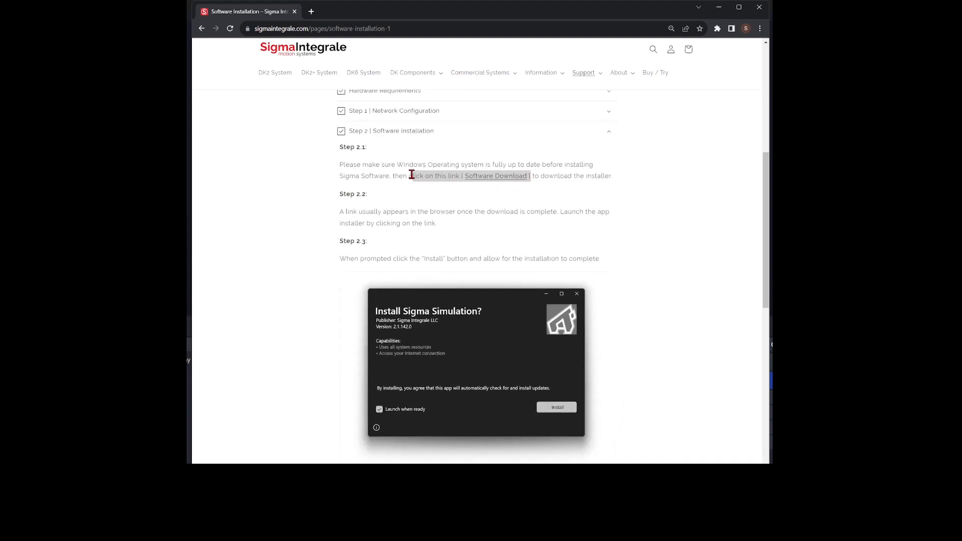
click(497, 181)
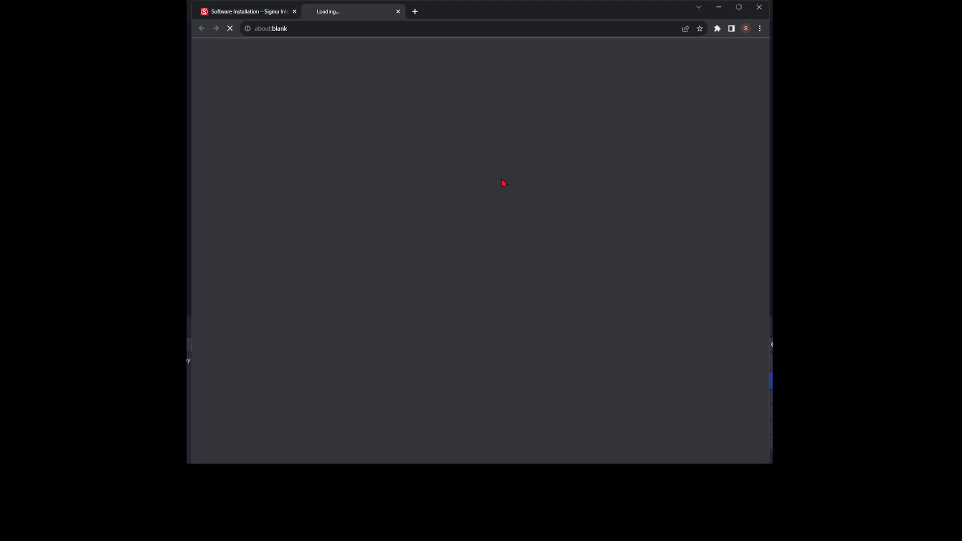
- Launch the downloaded installer and install Sigma Simulation version 2.2.154.0, leaving it set to launch when ready
click(633, 59)
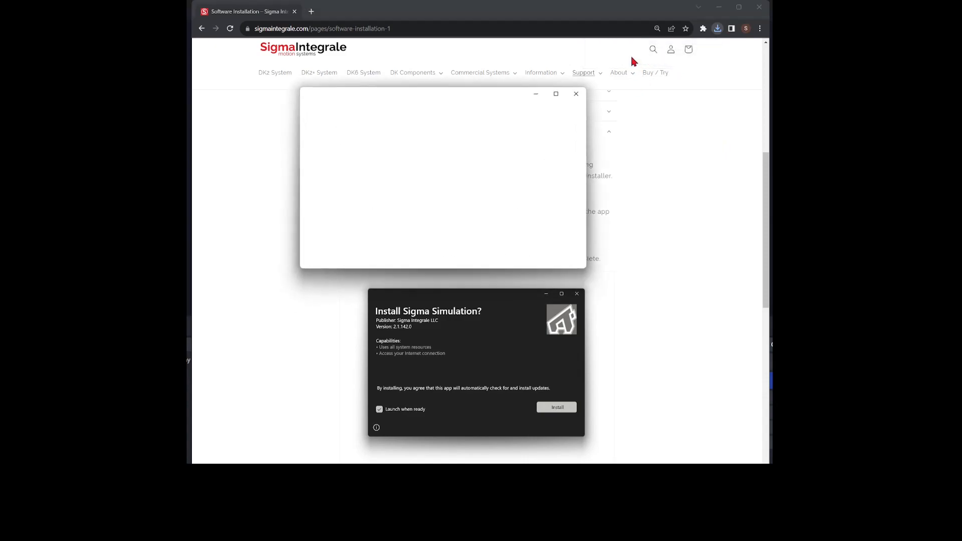
drag(426, 100, 462, 101)
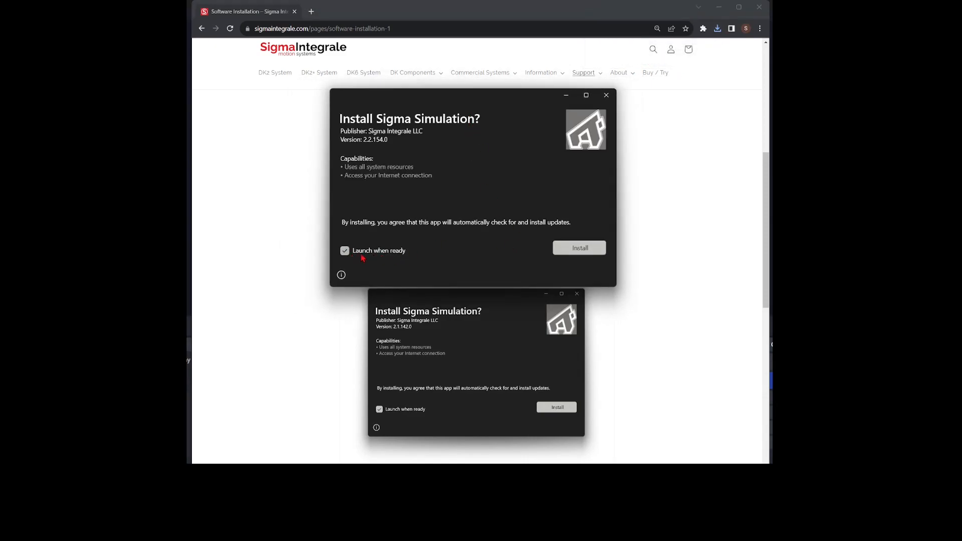
click(598, 251)
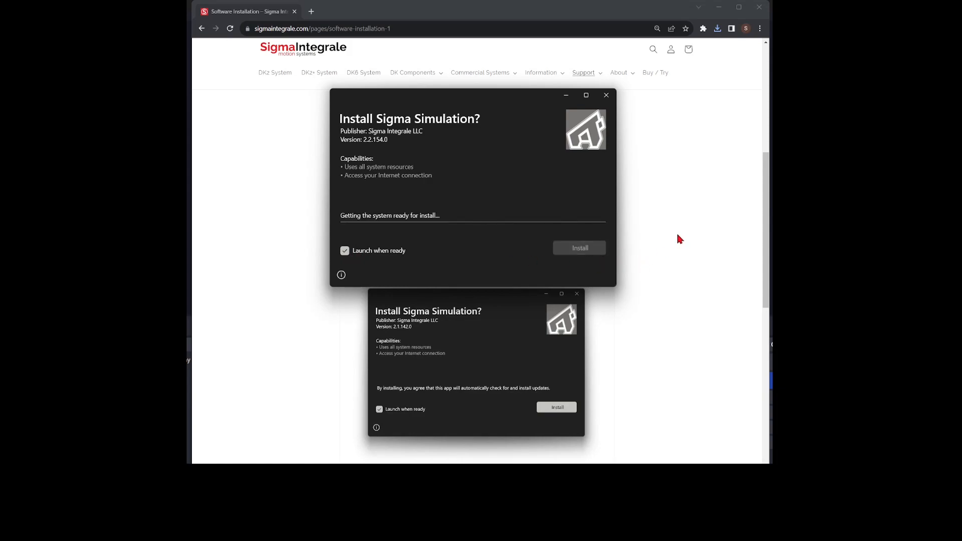
- Examine the upcoming features and the version 2.2.154.3 release notes on the website's Software Roadmap page
scroll(675, 236, up, 3)
scroll(676, 241, up, 3)
scroll(647, 181, down, 1)
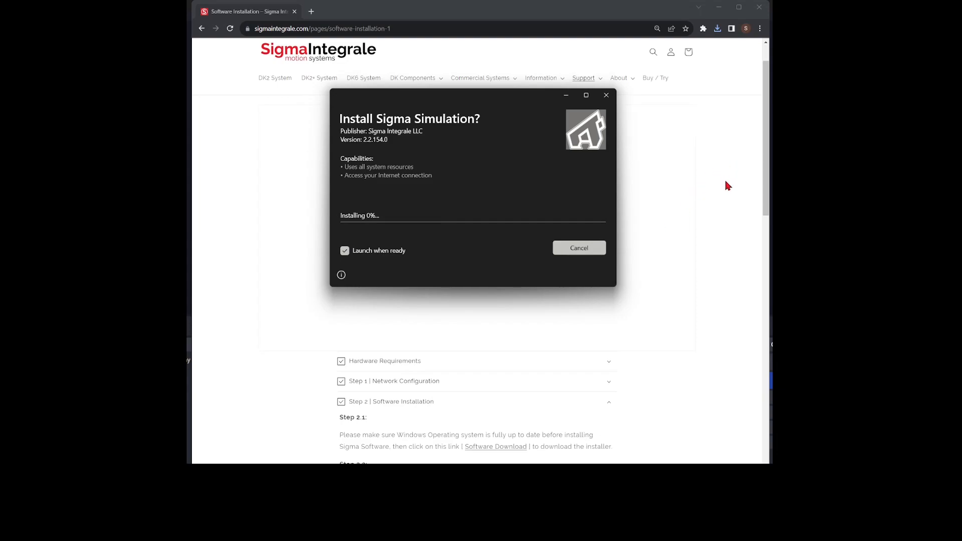
click(561, 81)
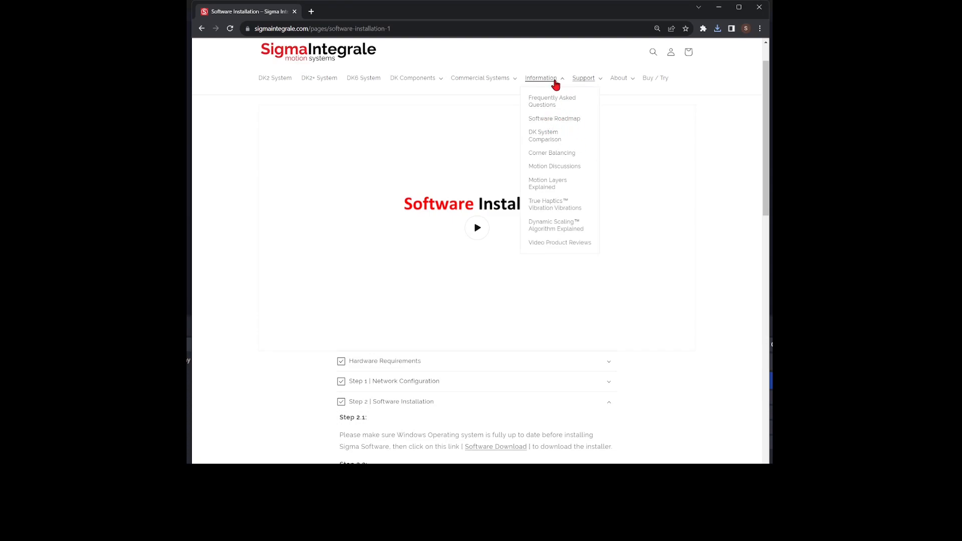
click(560, 122)
scroll(556, 186, down, 5)
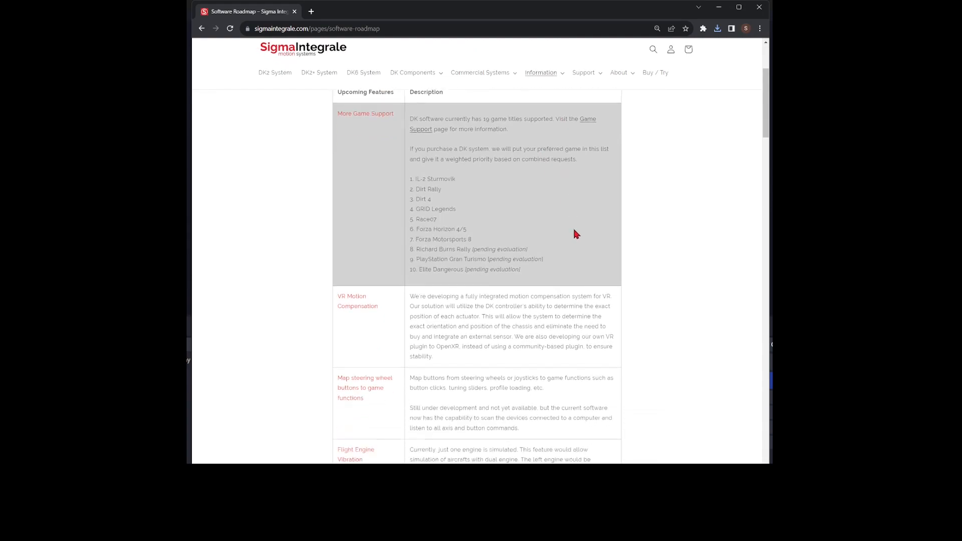
scroll(573, 244, down, 2)
scroll(566, 251, up, 6)
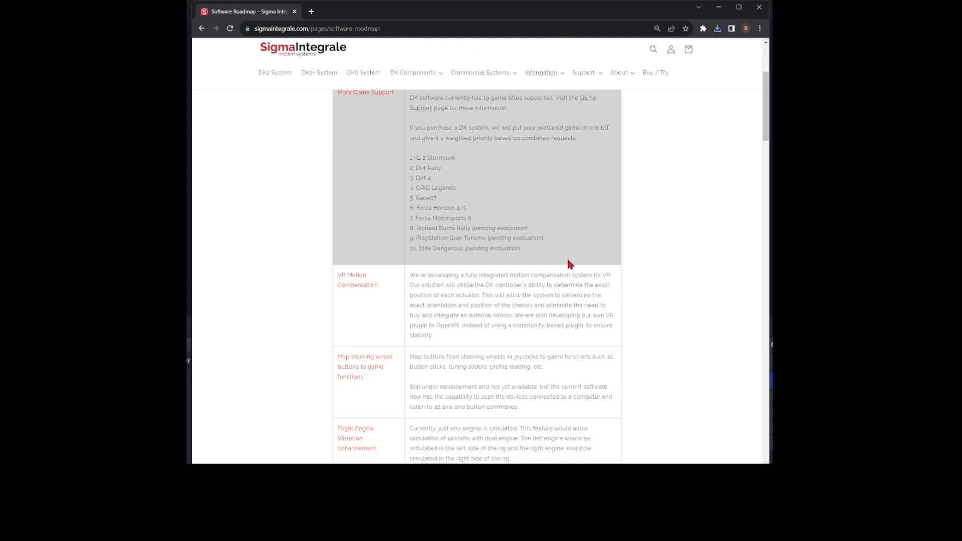
scroll(556, 230, up, 2)
scroll(552, 211, down, 9)
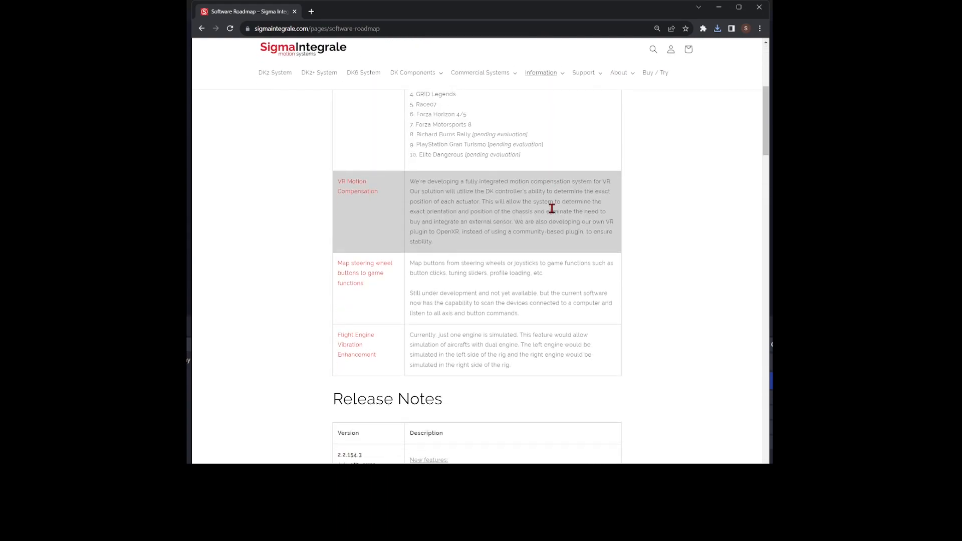
scroll(555, 212, up, 9)
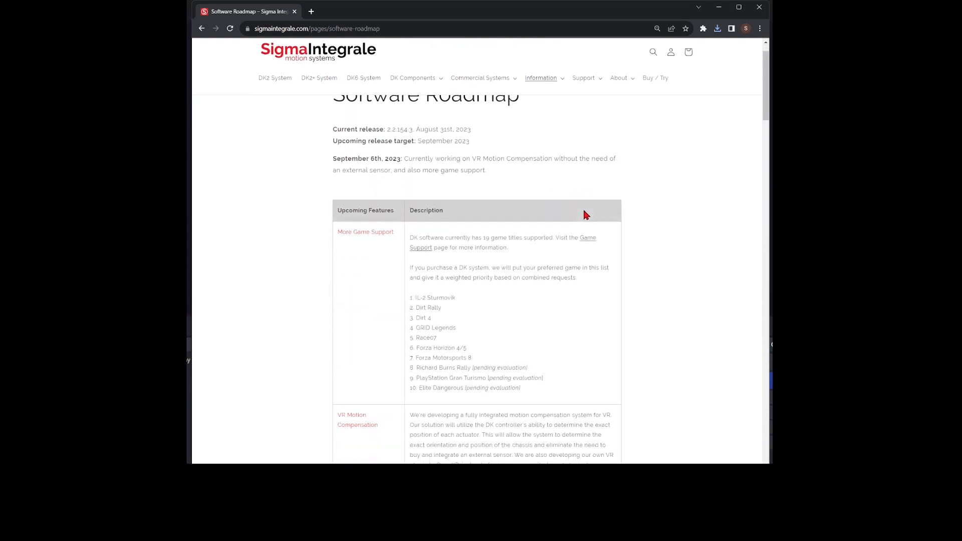
scroll(584, 213, down, 4)
scroll(585, 215, down, 7)
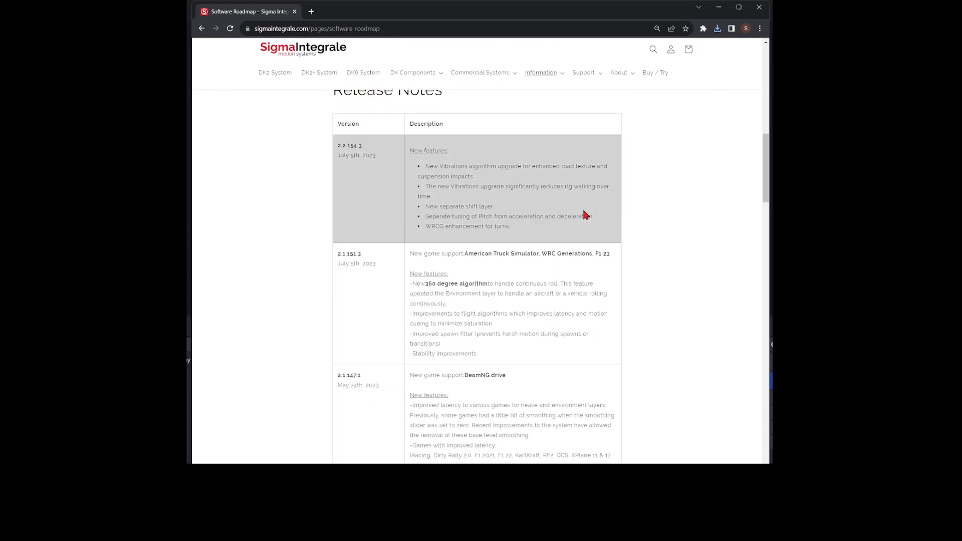
scroll(585, 215, up, 9)
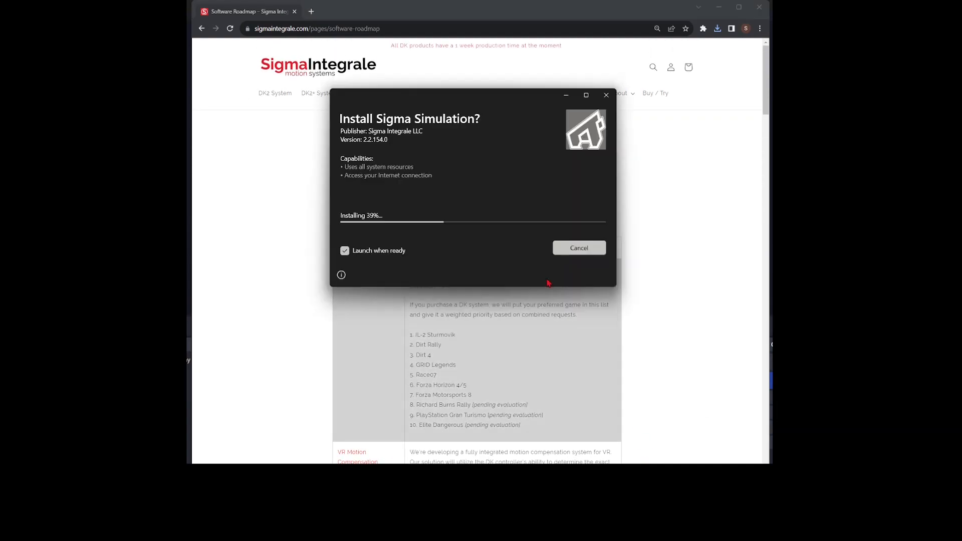
- Return to the website's home page and reposition the newly launched motion software window
drag(473, 97, 476, 127)
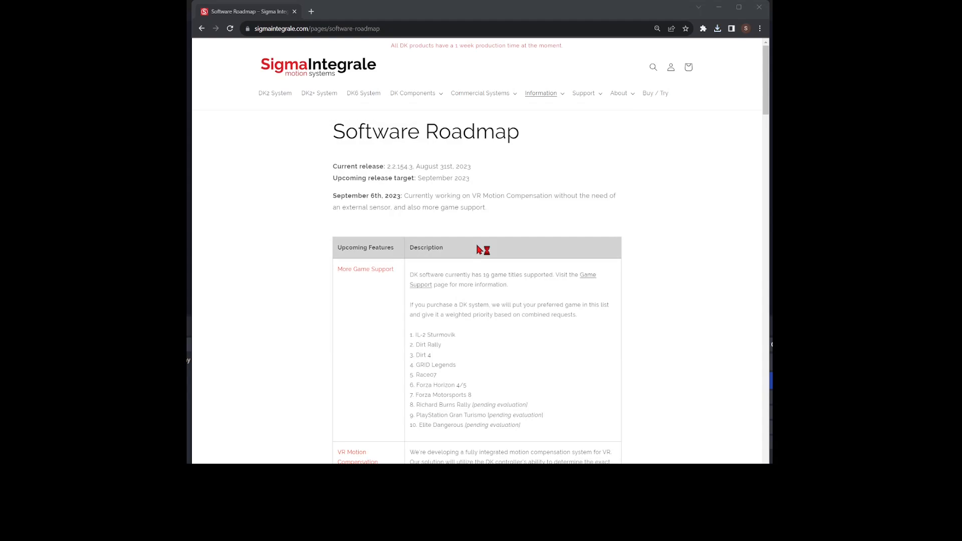
click(368, 65)
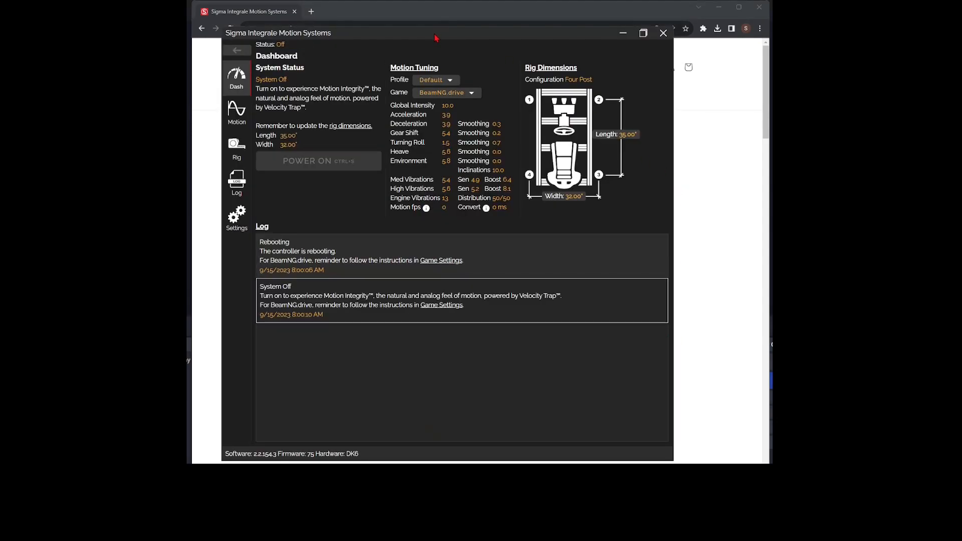
drag(437, 41, 470, 46)
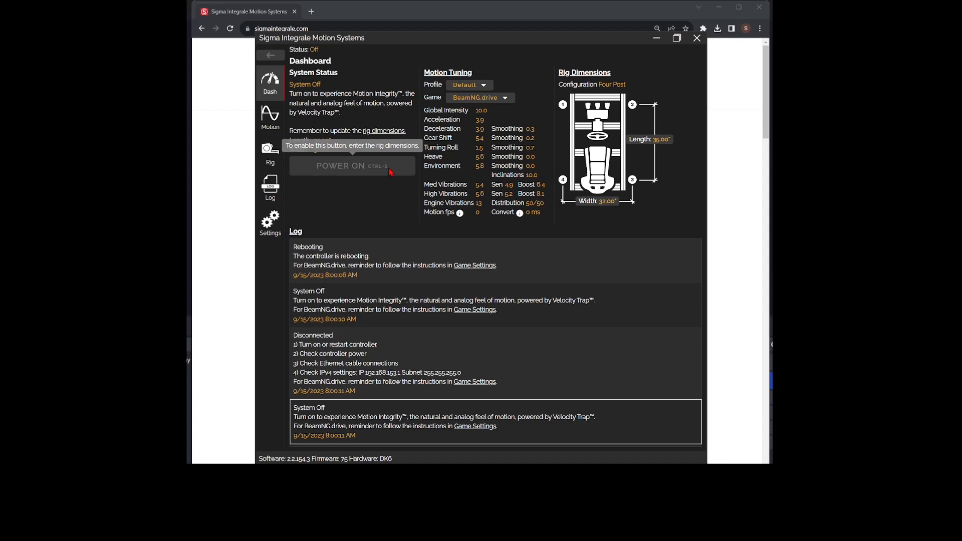
- Re-enter the rig dimensions with a length of 35 inches and a width of 32 inches
click(270, 150)
click(401, 181)
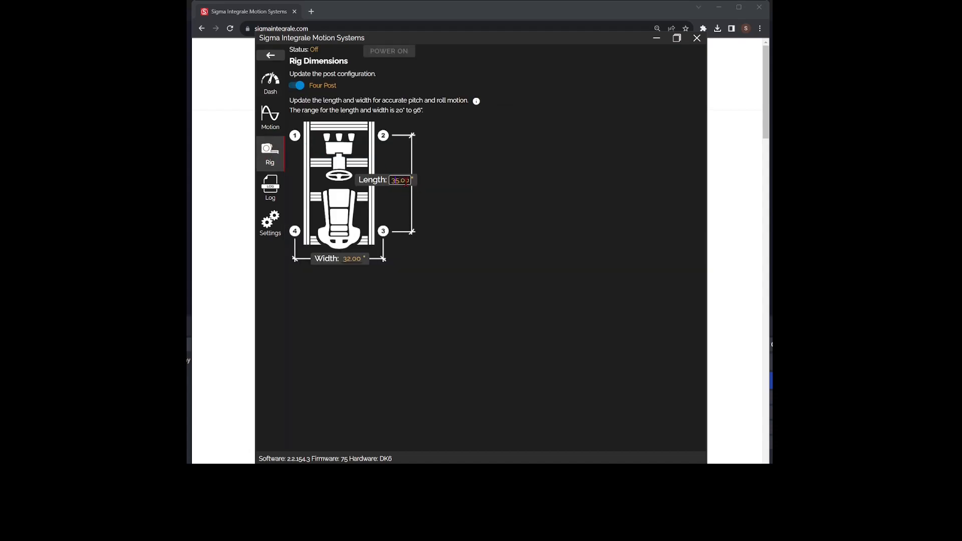
key(BackSpace)
click(356, 258)
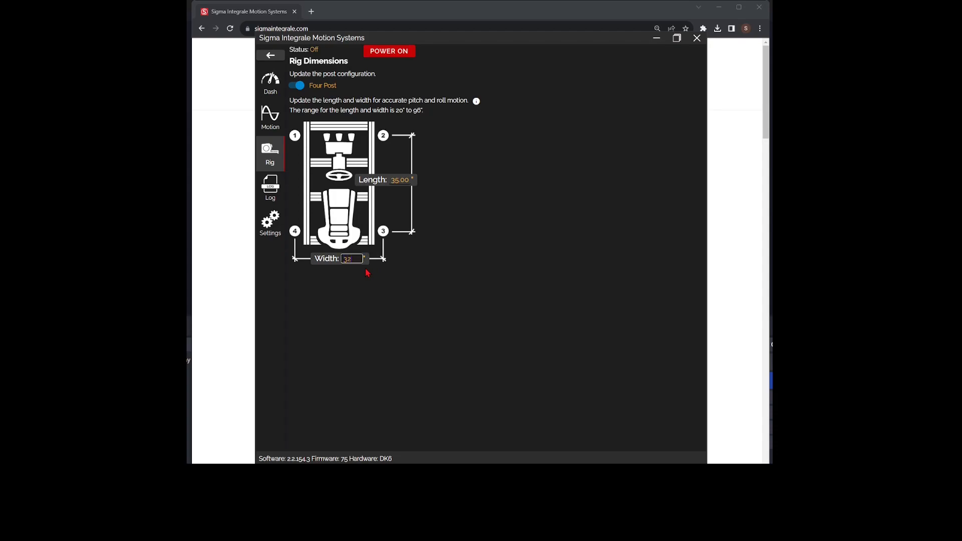
click(326, 282)
- Open the motion tuning settings and set the linked pitch acceleration and deceleration to 3.0 with separate control off
click(277, 124)
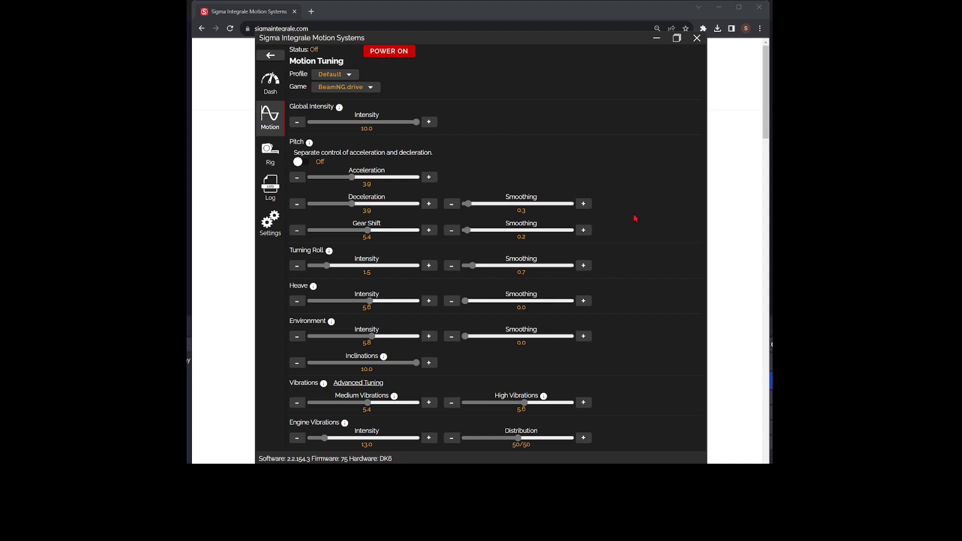
click(303, 163)
click(302, 164)
click(301, 163)
click(301, 164)
drag(366, 205, 342, 205)
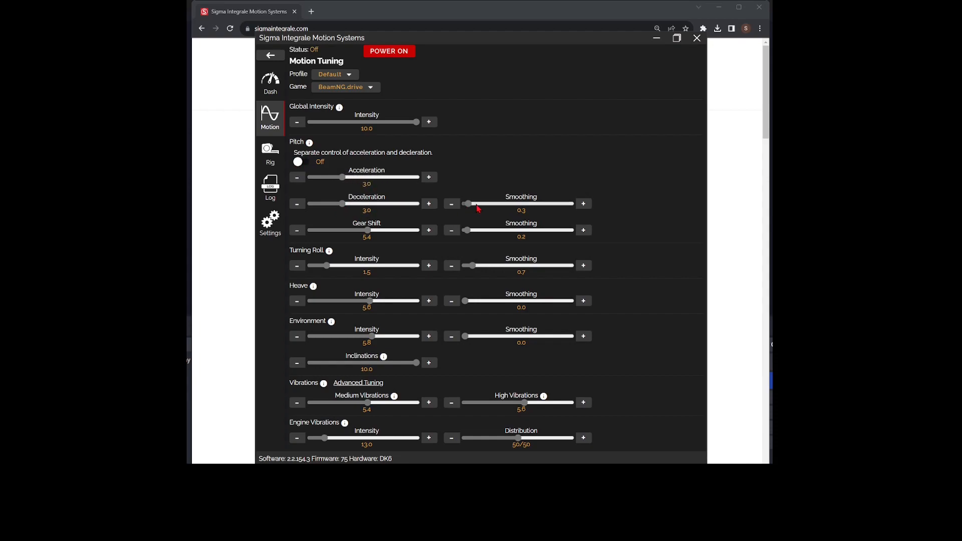
drag(471, 205, 469, 205)
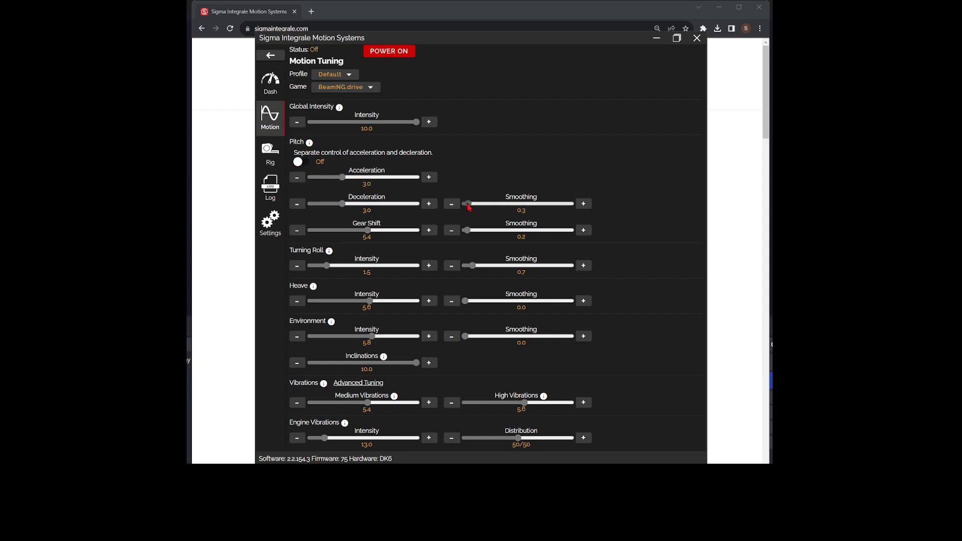
- Enable separate pitch control, then set acceleration to 2.7 and deceleration to 8.5
click(301, 163)
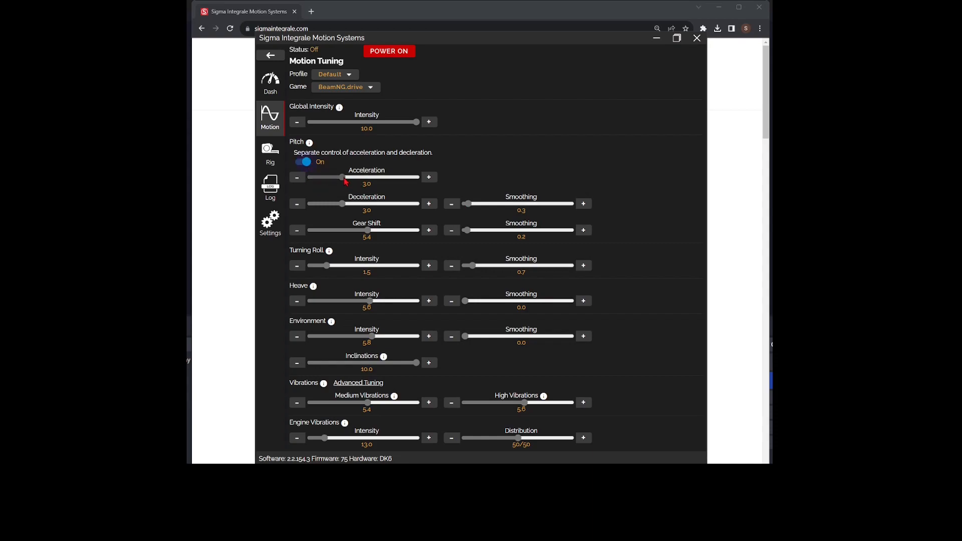
drag(344, 178, 403, 216)
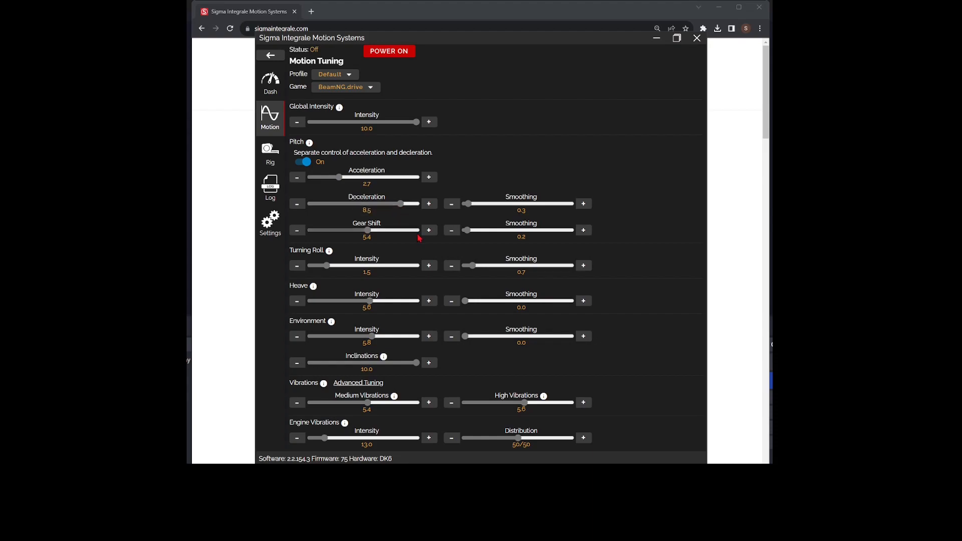
- Set the pitch deceleration smoothing to 1.3 and turn off separate control, with acceleration and deceleration both at 3.3
click(465, 205)
drag(466, 209, 478, 207)
click(303, 163)
click(303, 163)
click(304, 166)
click(303, 166)
click(303, 166)
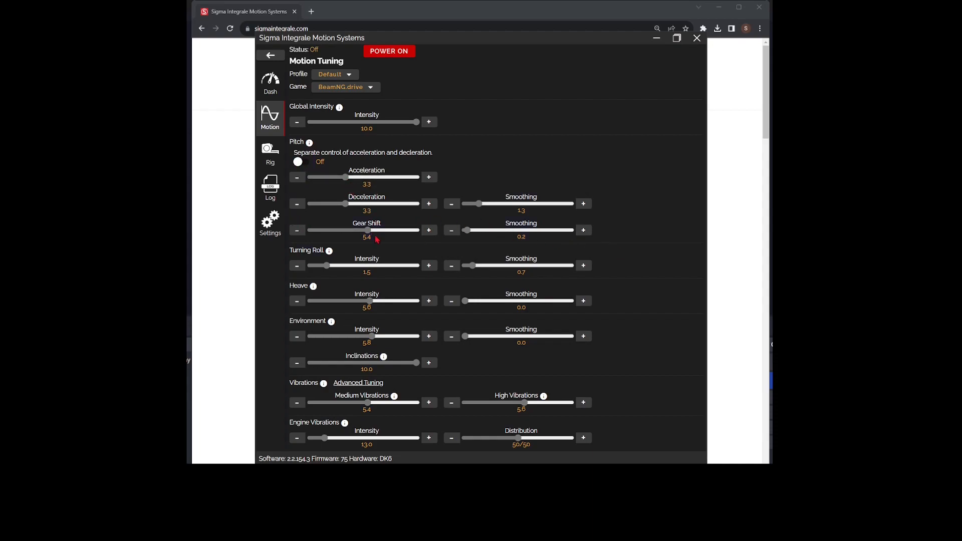
- Set the gear shift intensity to 2.7 and its smoothing to 1.0
mouse_move(369, 232)
mouse_down()
mouse_move(333, 230)
mouse_move(365, 243)
mouse_up()
drag(352, 231, 338, 231)
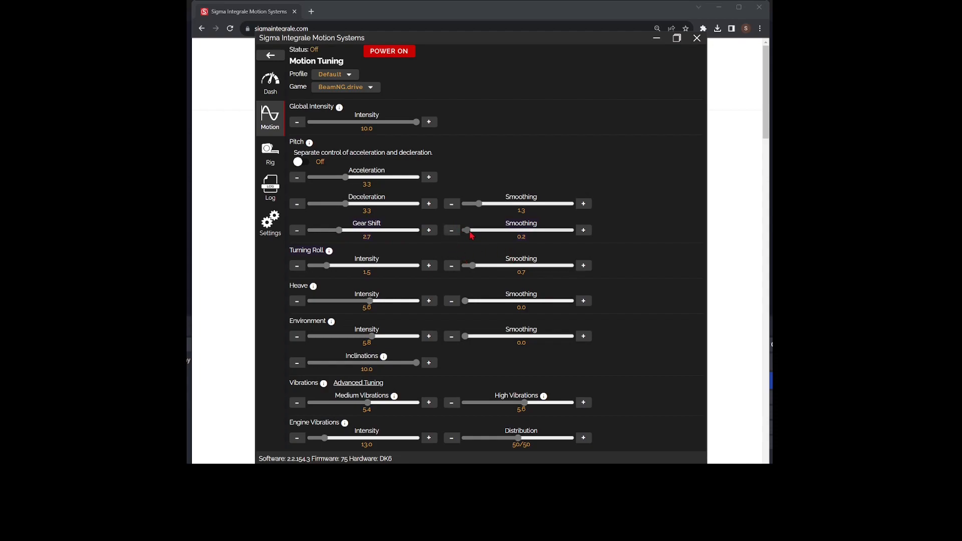
drag(471, 236, 474, 232)
click(589, 233)
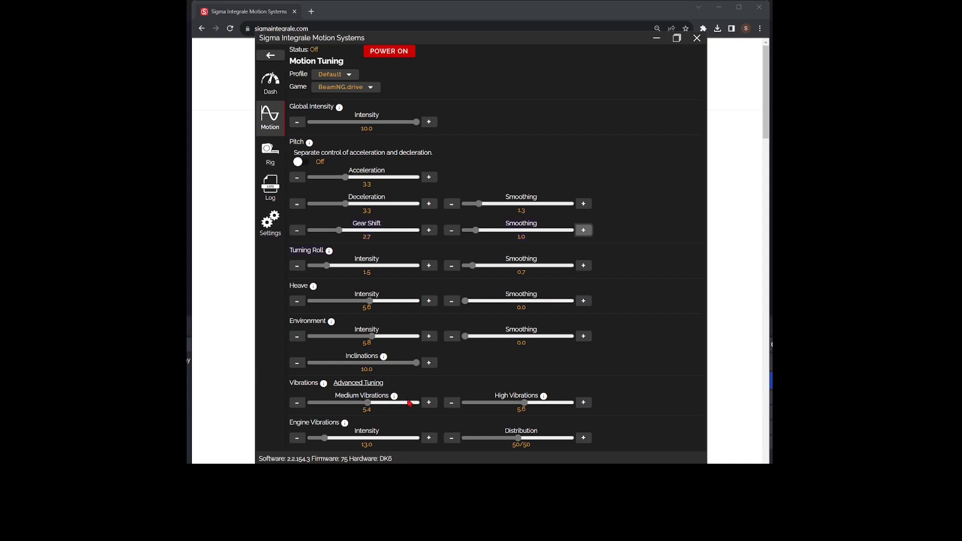
- Set the medium vibrations to 4.0 and the high vibrations to 4.8
mouse_move(396, 399)
mouse_move(369, 404)
mouse_down()
mouse_move(351, 410)
mouse_move(383, 409)
mouse_move(354, 409)
mouse_up()
mouse_move(525, 404)
mouse_down()
mouse_move(533, 408)
mouse_move(517, 408)
mouse_up()
- In the advanced vibration tuning, set medium vibrations to intensity 6.8 and boost 8.3, and high vibrations to intensity 6.0 and boost 8.5
click(359, 384)
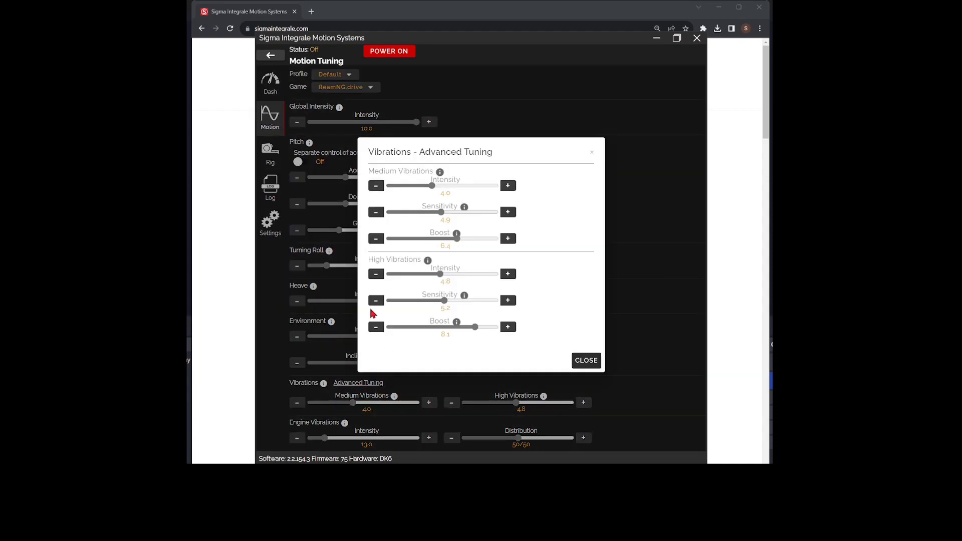
drag(460, 187, 442, 186)
click(477, 240)
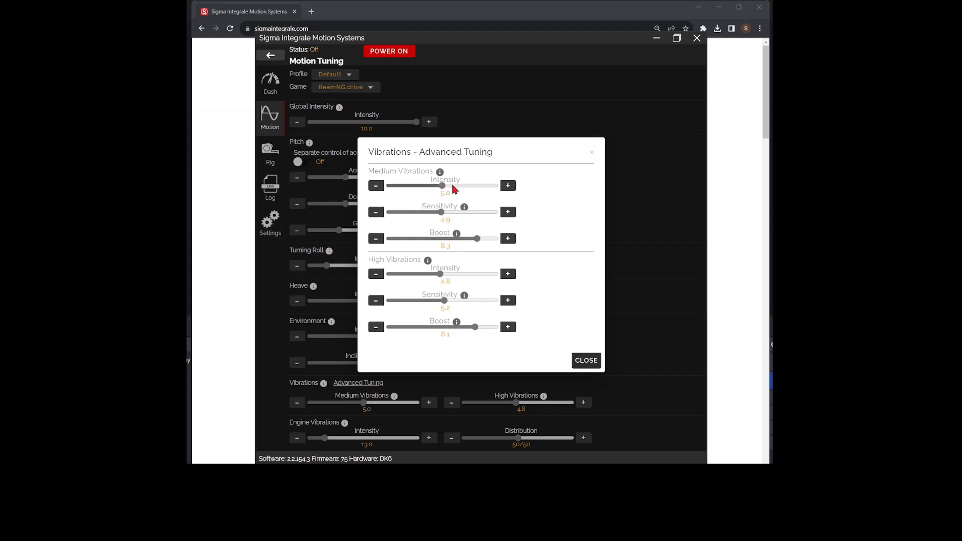
click(479, 327)
click(453, 274)
click(461, 186)
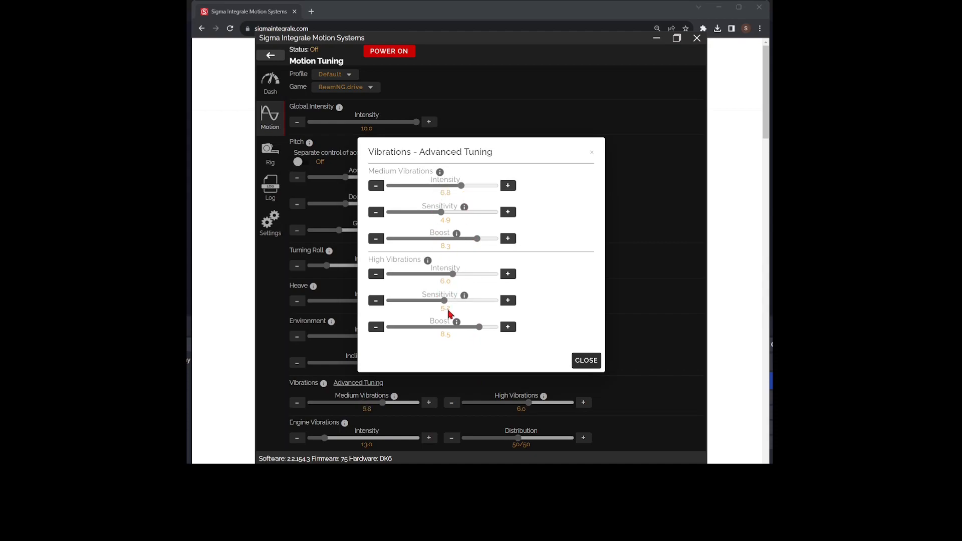
- Slightly lower the high vibrations sensitivity and raise the medium vibrations sensitivity, then close the advanced tuning
double_click(376, 302)
click(512, 214)
click(589, 363)
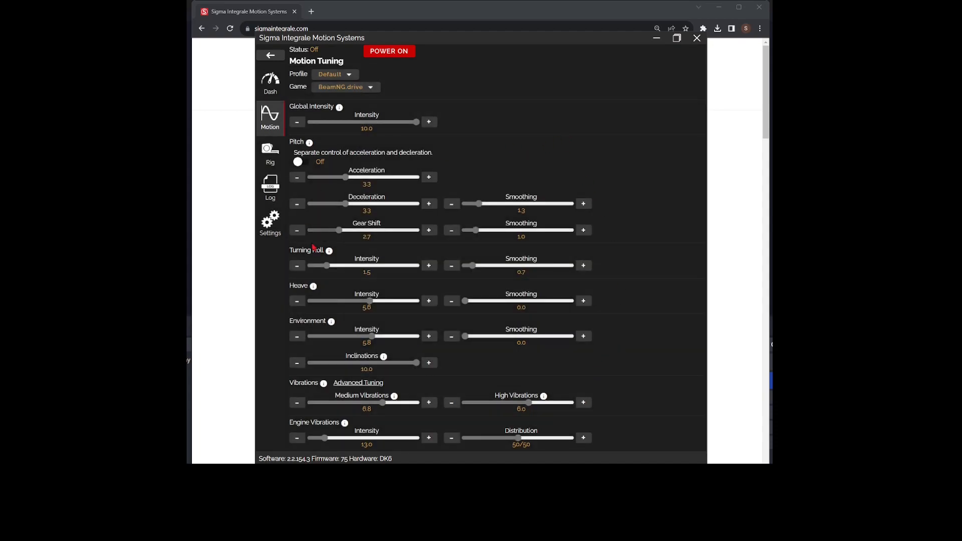